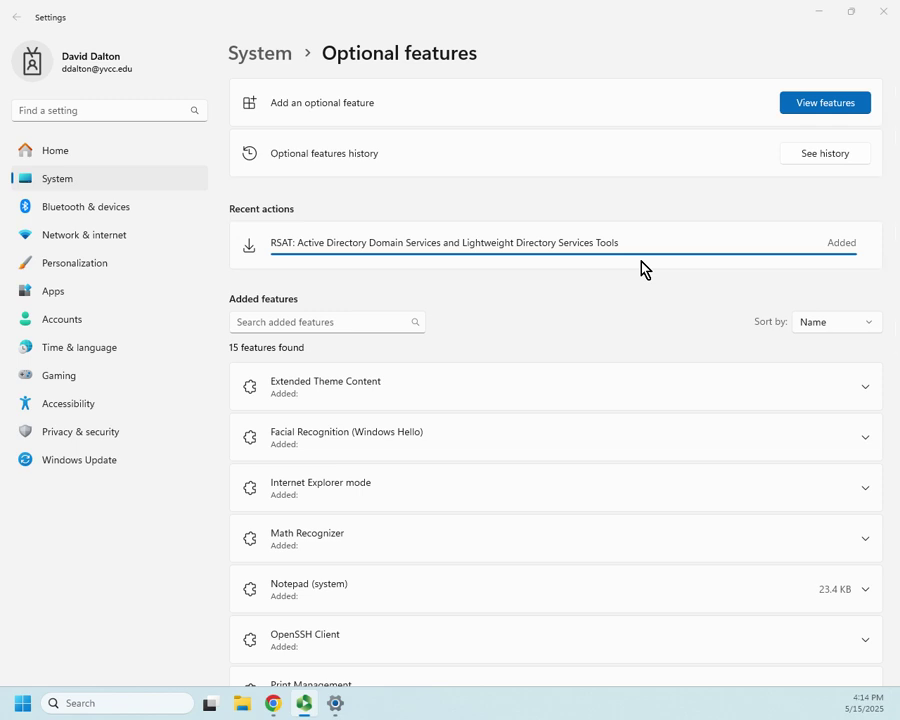
Step: Search Windows for "optional features" and return to the Optional features settings page
click(113, 699)
text(optional features)
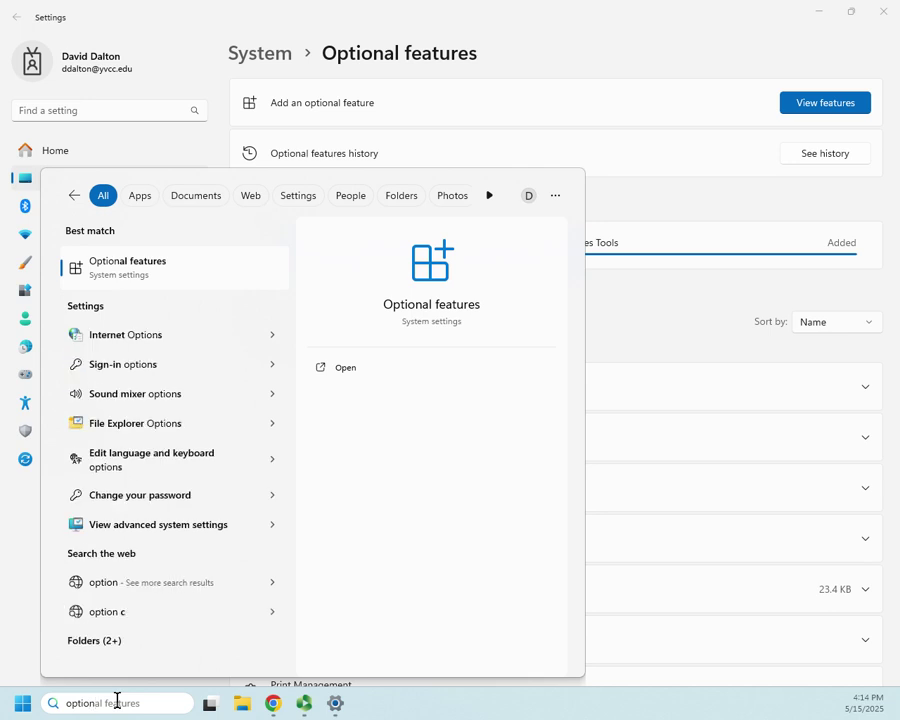
click(540, 52)
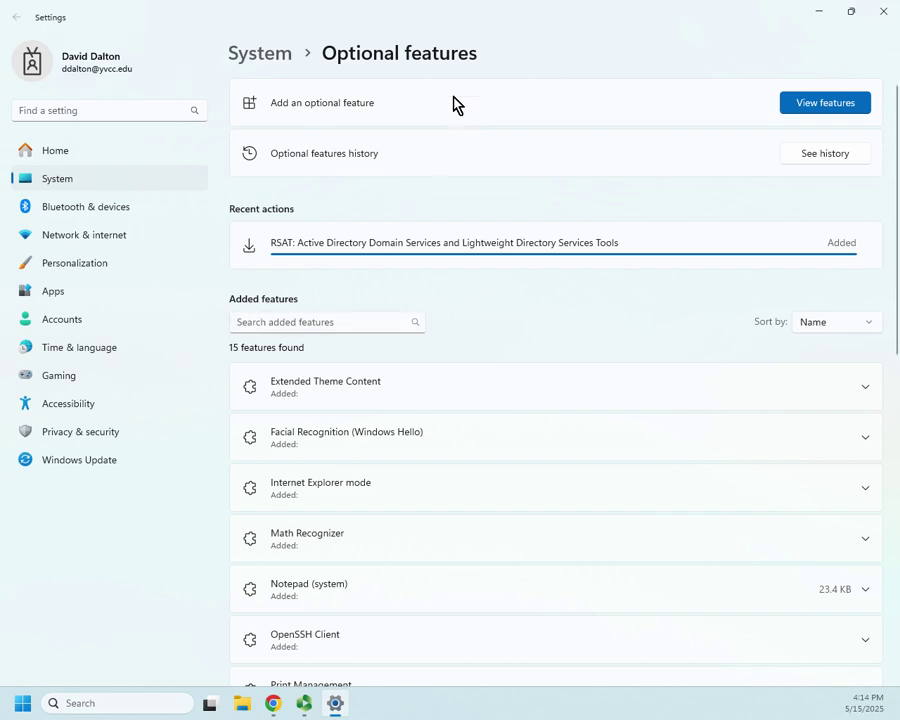
Step: Filter the optional features available to add by "rsat" and review the RSAT tools offered
click(838, 104)
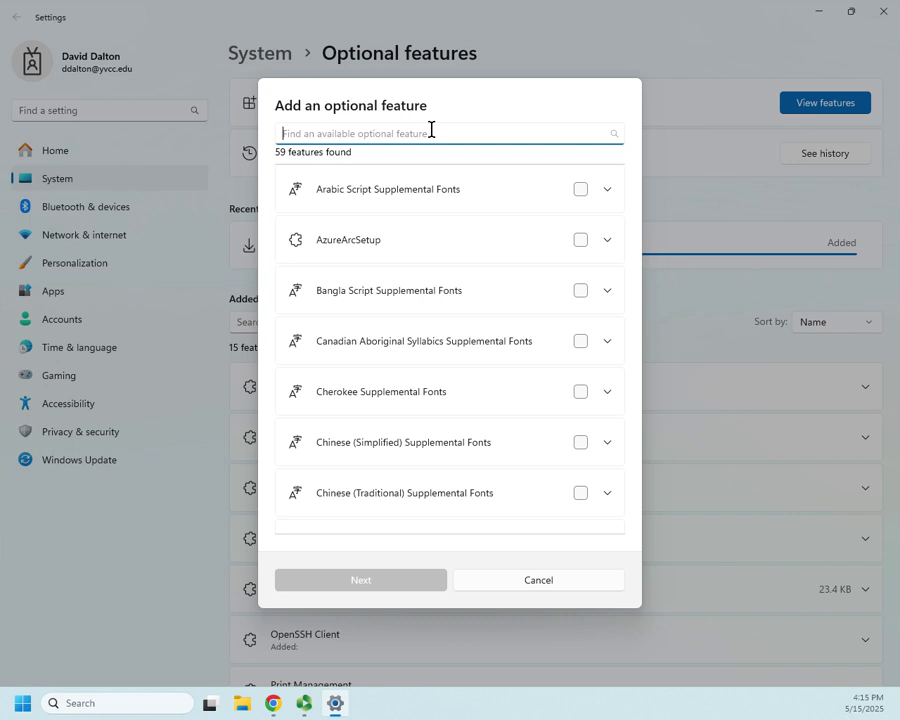
text(rsat)
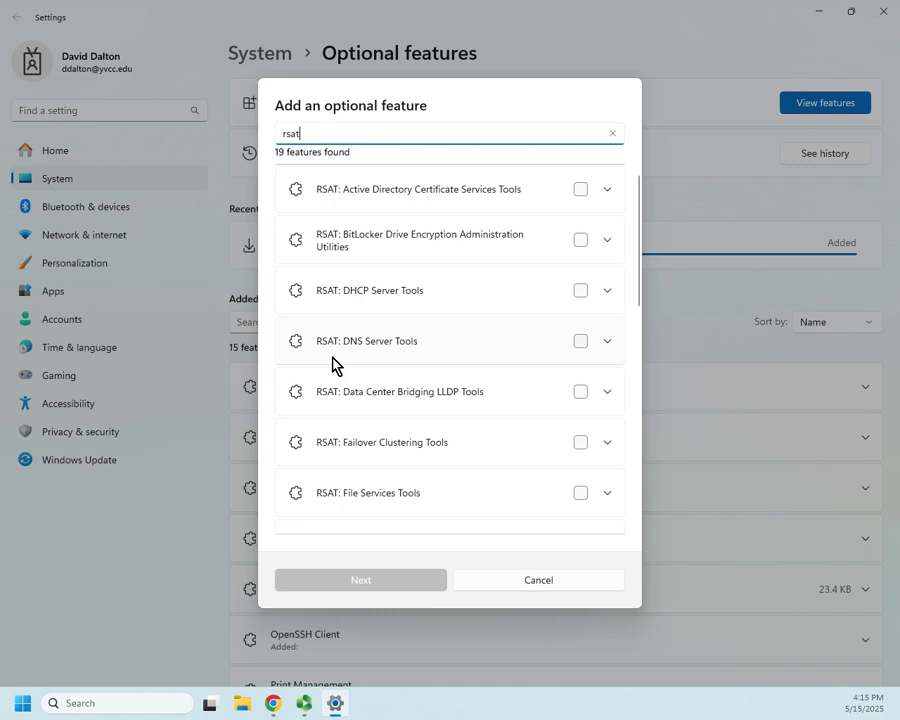
scroll(455, 356, down, 3)
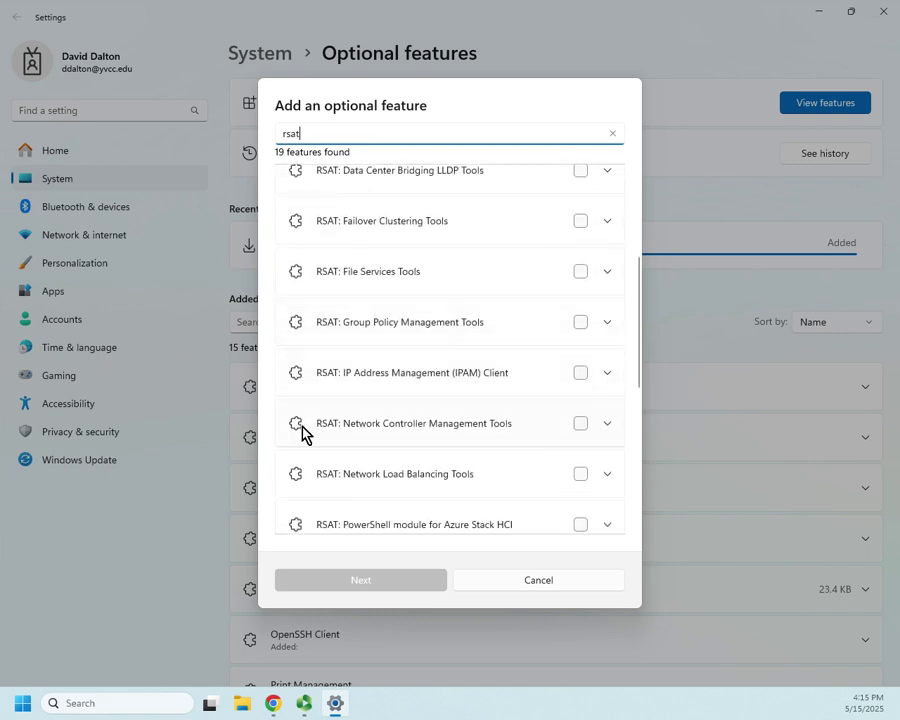
scroll(493, 430, down, 2)
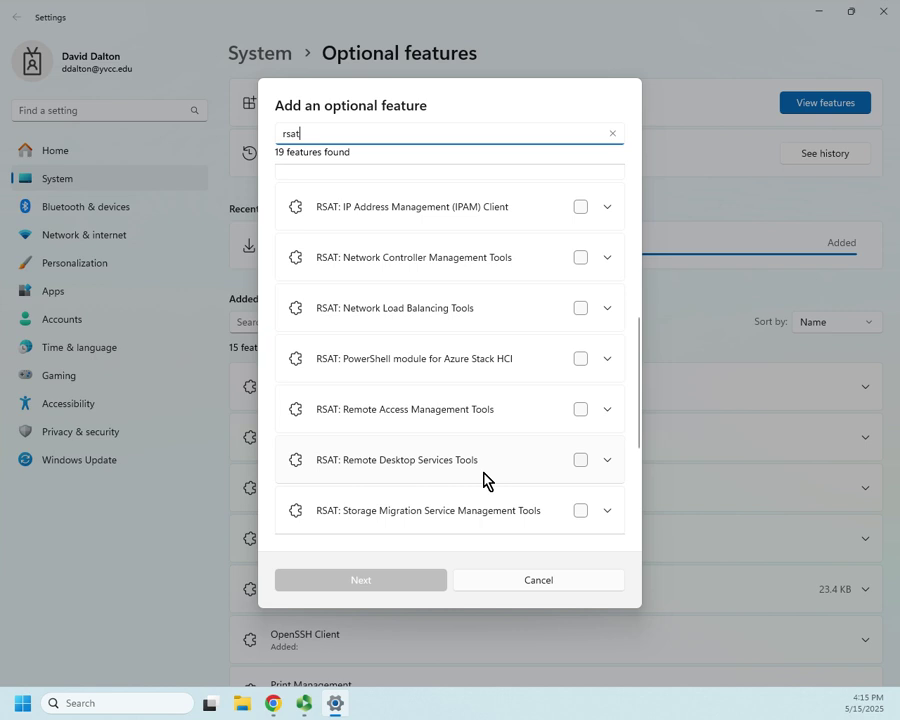
scroll(443, 425, down, 3)
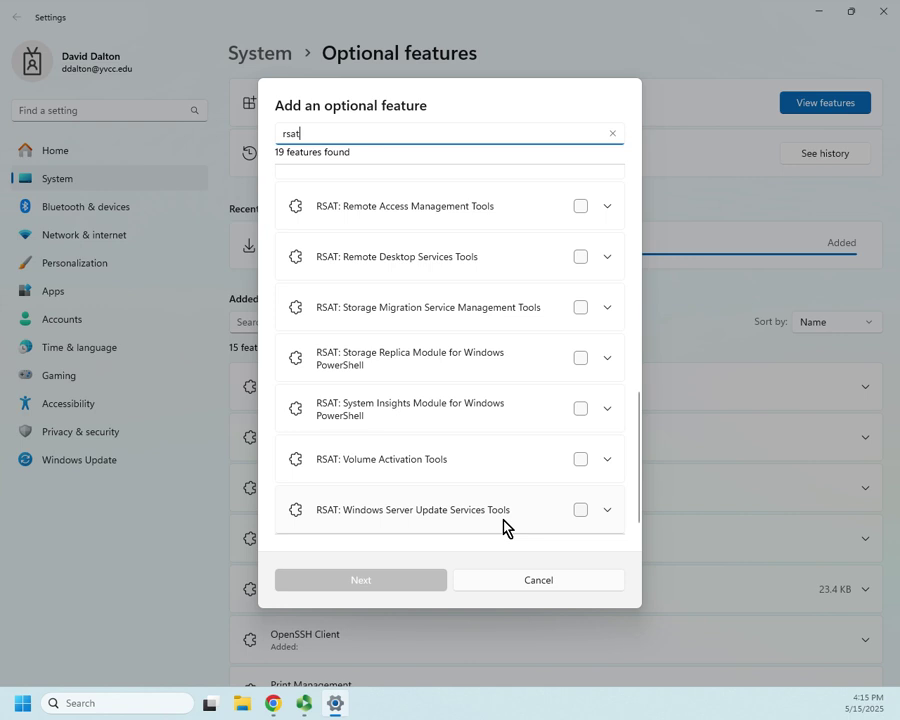
scroll(480, 496, up, 3)
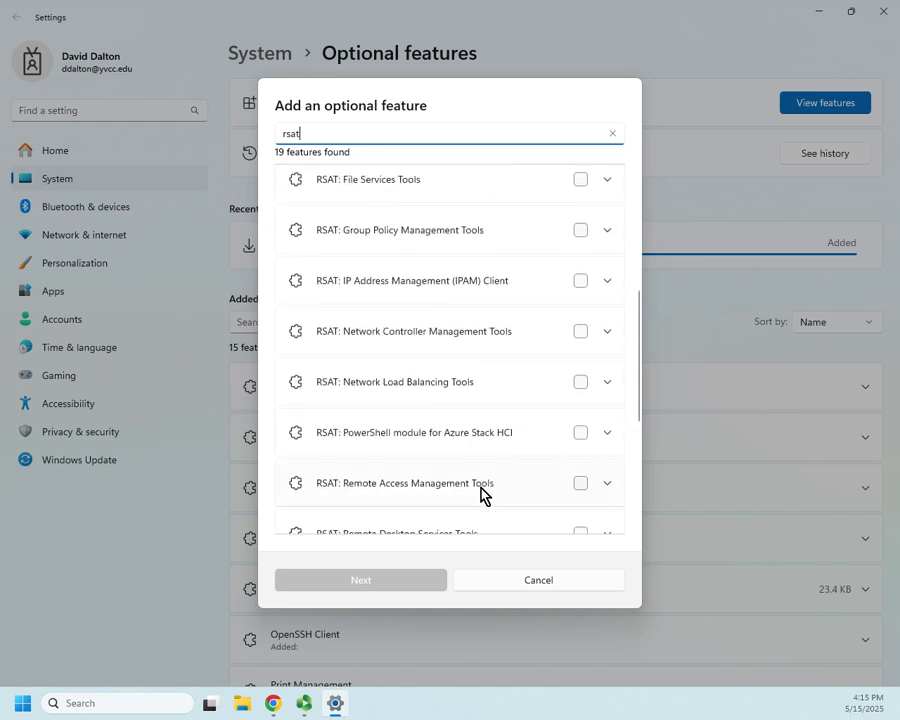
scroll(480, 496, up, 1)
scroll(480, 496, up, 2)
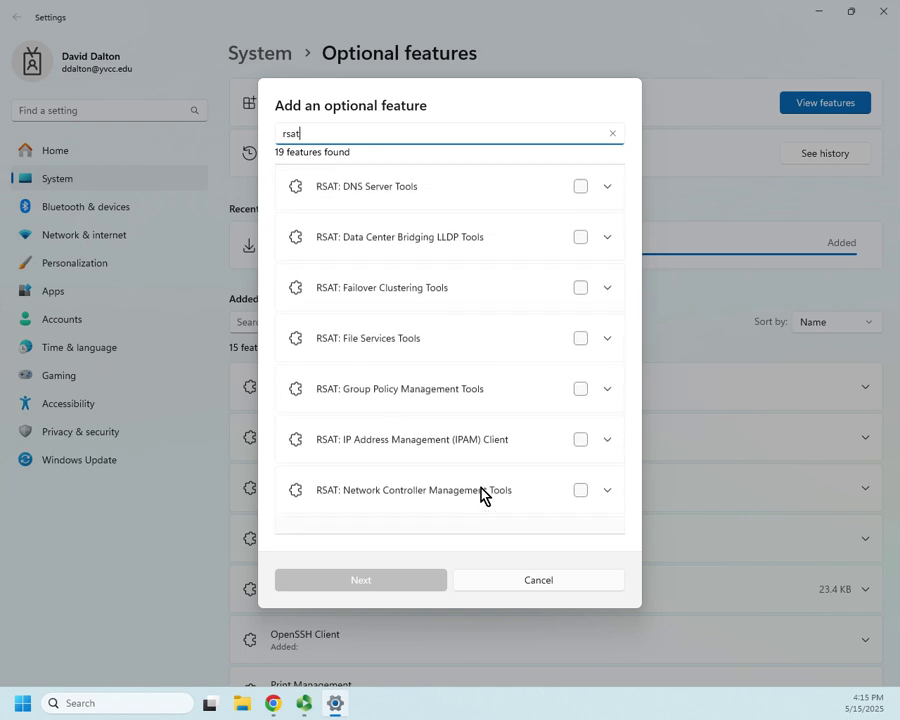
scroll(480, 496, up, 1)
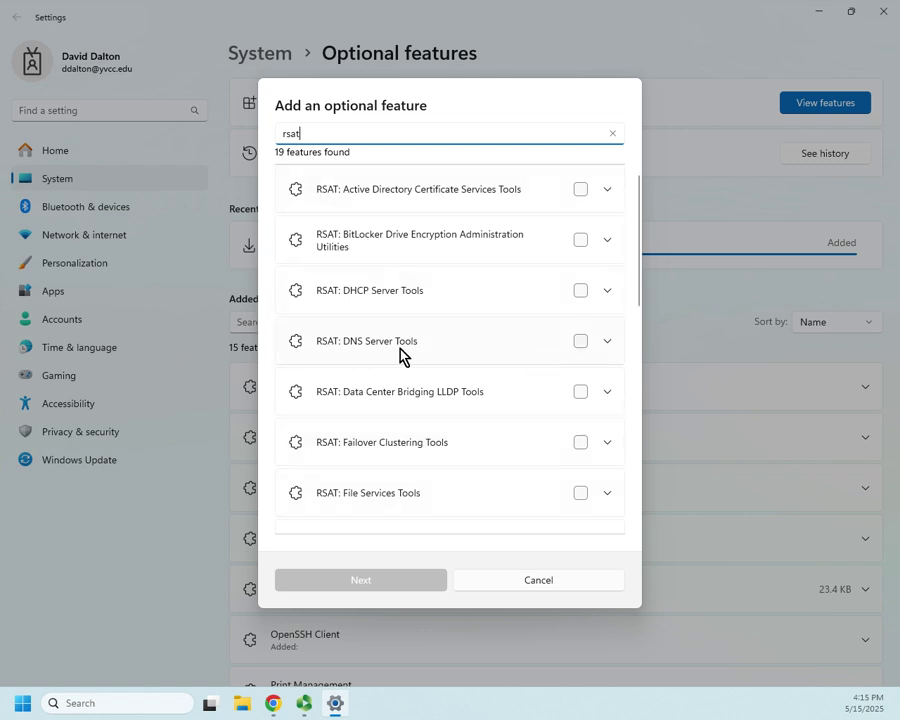
Step: Select RSAT: DNS Server Tools, expand its description, and add the feature
click(581, 343)
click(607, 342)
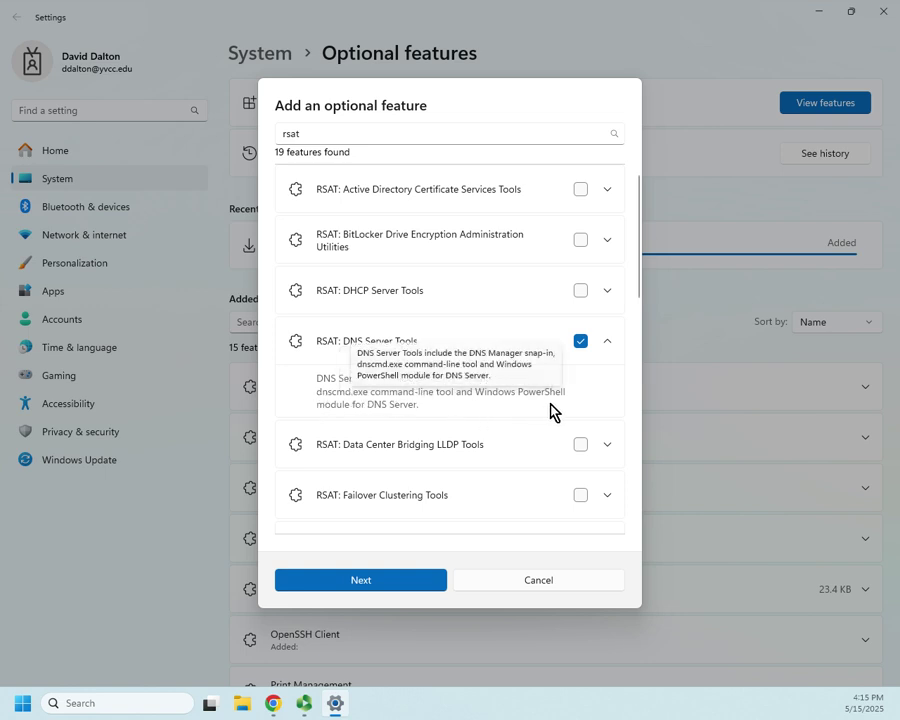
click(361, 580)
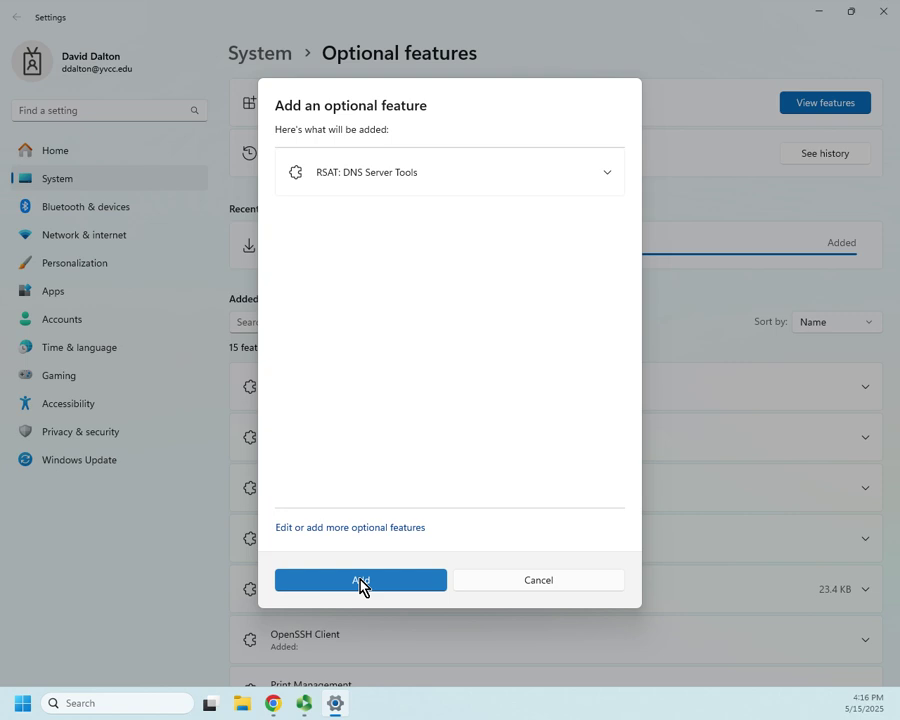
click(405, 590)
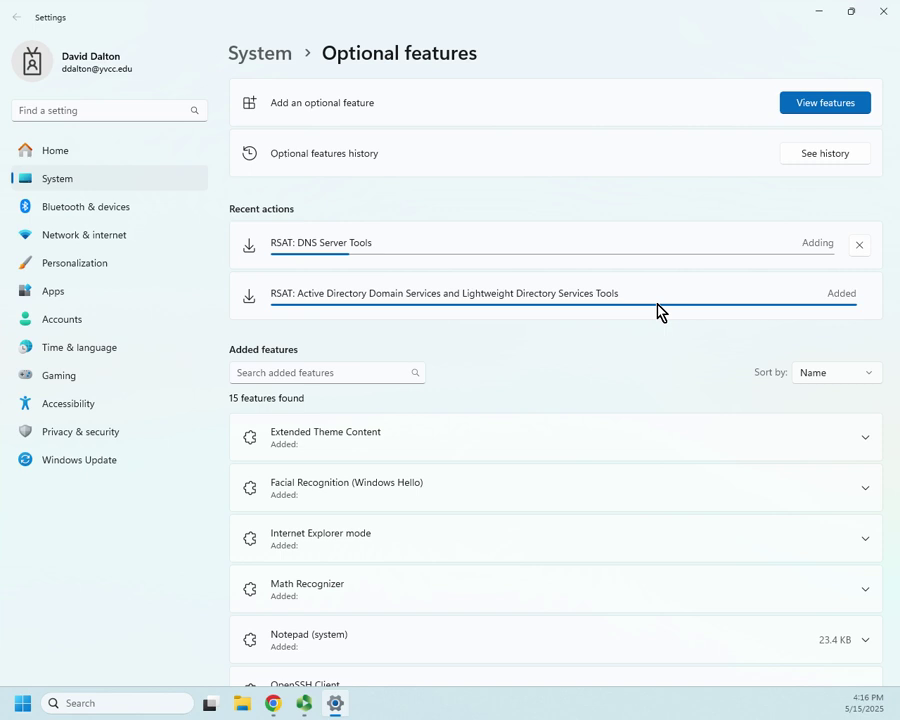
Step: Search Windows for "active", limit the results to apps to check the Active Directory tools, and close the search
click(22, 703)
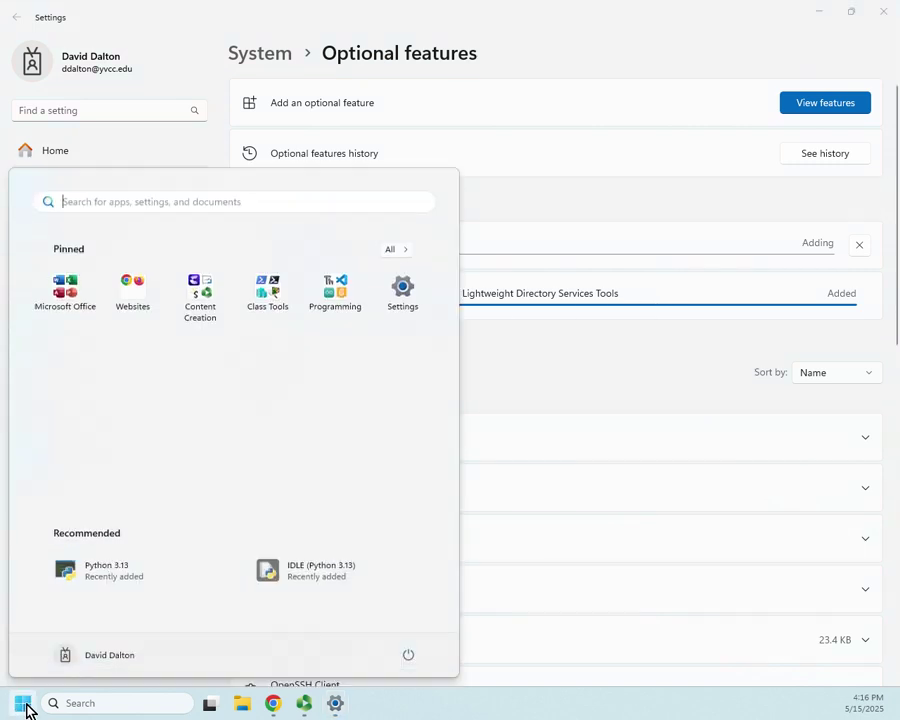
click(216, 204)
text(a)
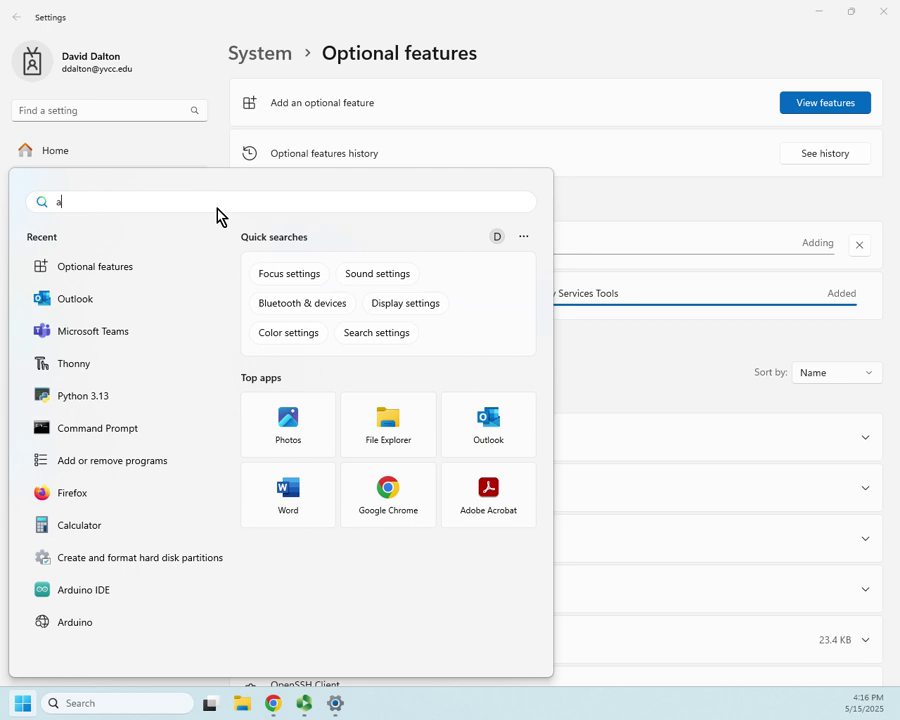
text(ctive)
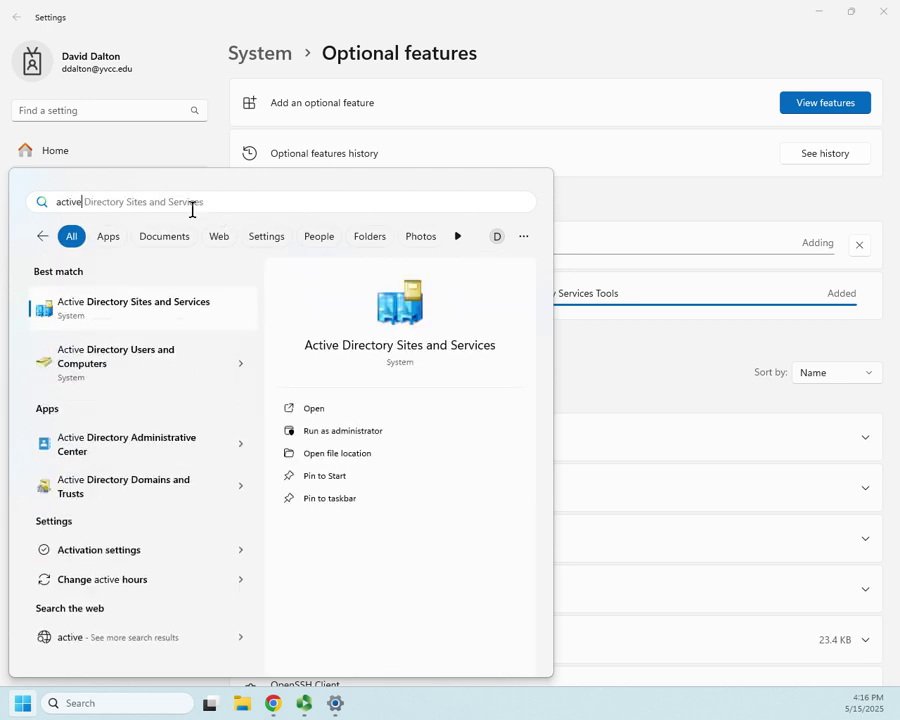
click(108, 237)
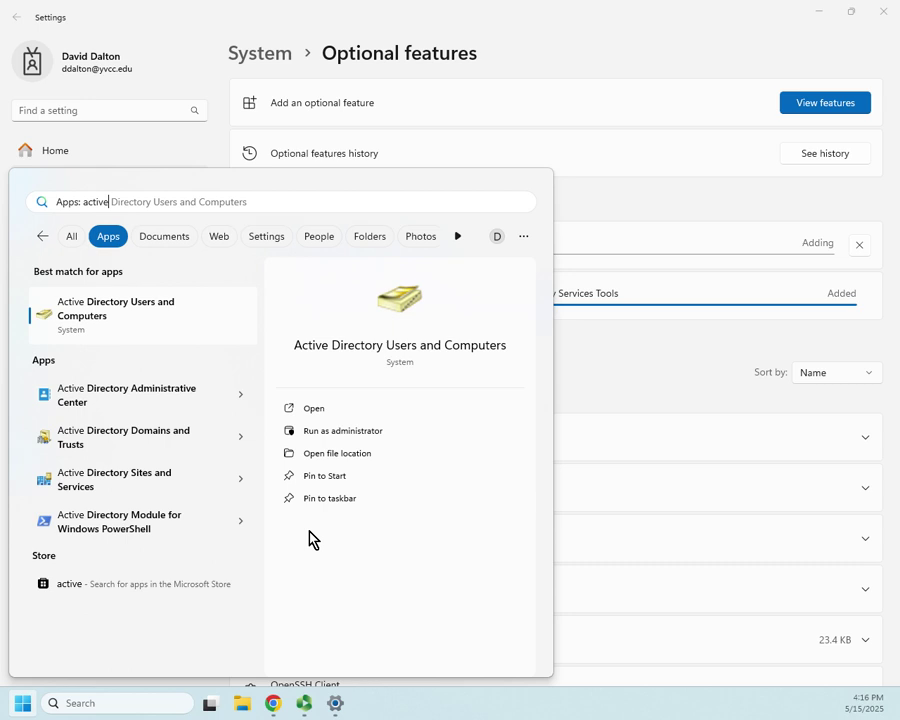
click(42, 236)
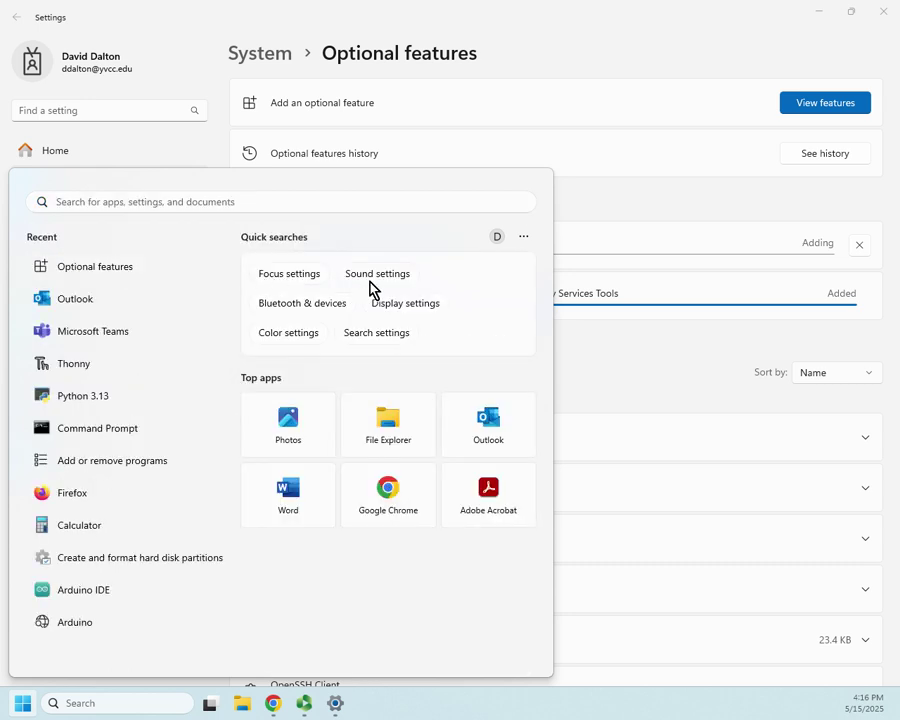
click(22, 703)
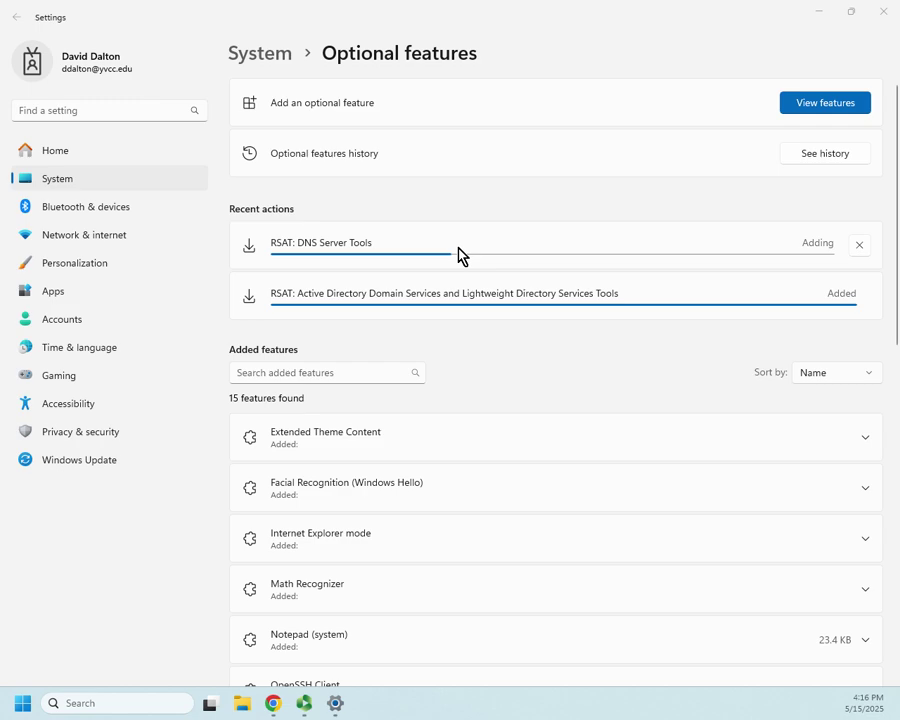
Step: Open the Windows Tools folder from the list of all installed apps and reposition its window
click(22, 703)
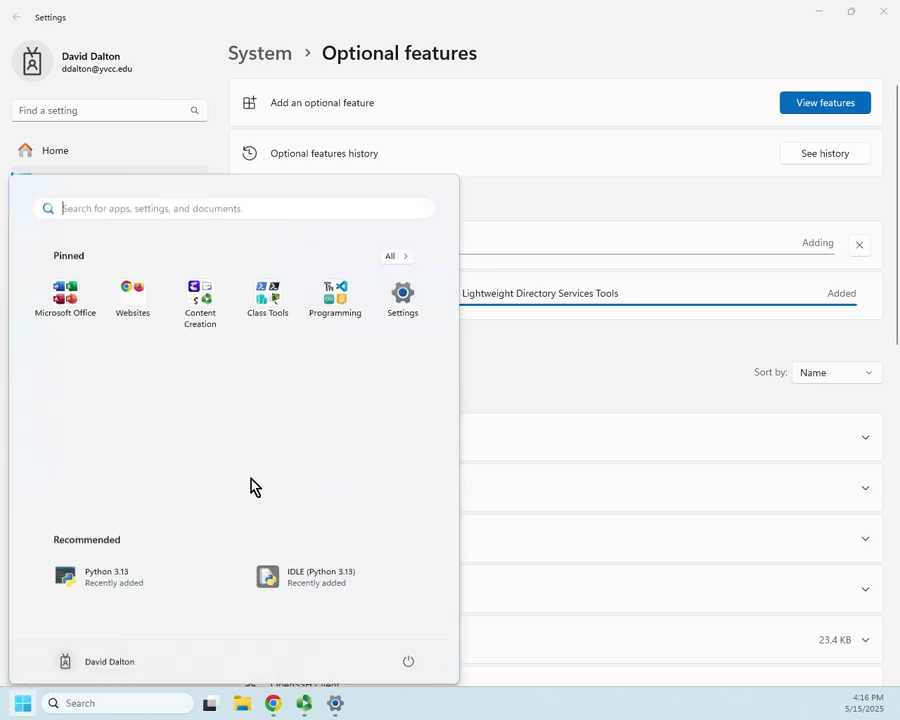
click(401, 258)
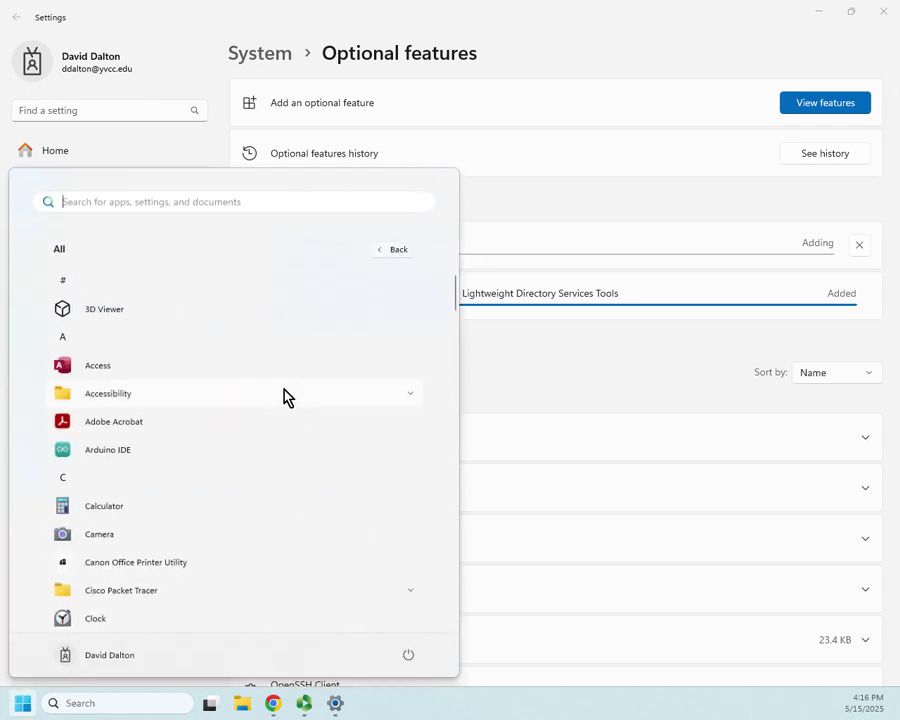
scroll(285, 395, down, 10)
scroll(285, 395, down, 10)
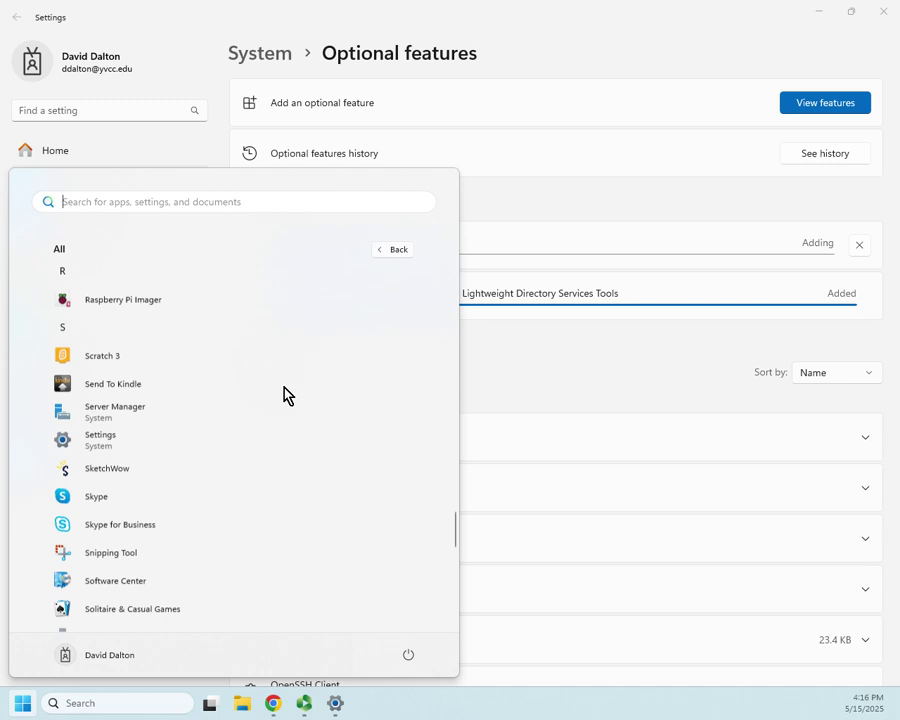
scroll(285, 395, down, 3)
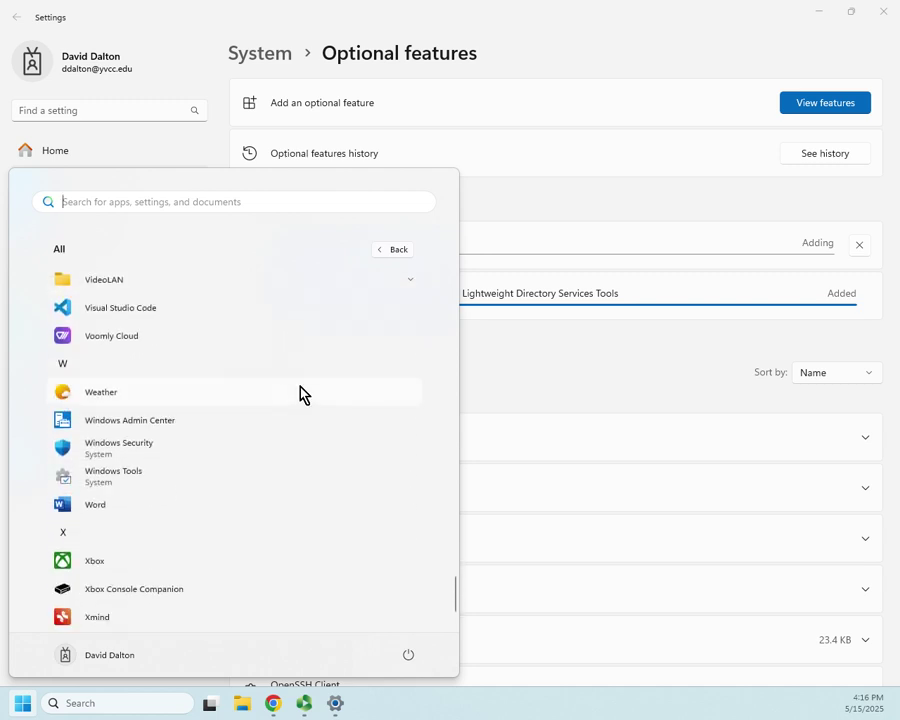
click(106, 484)
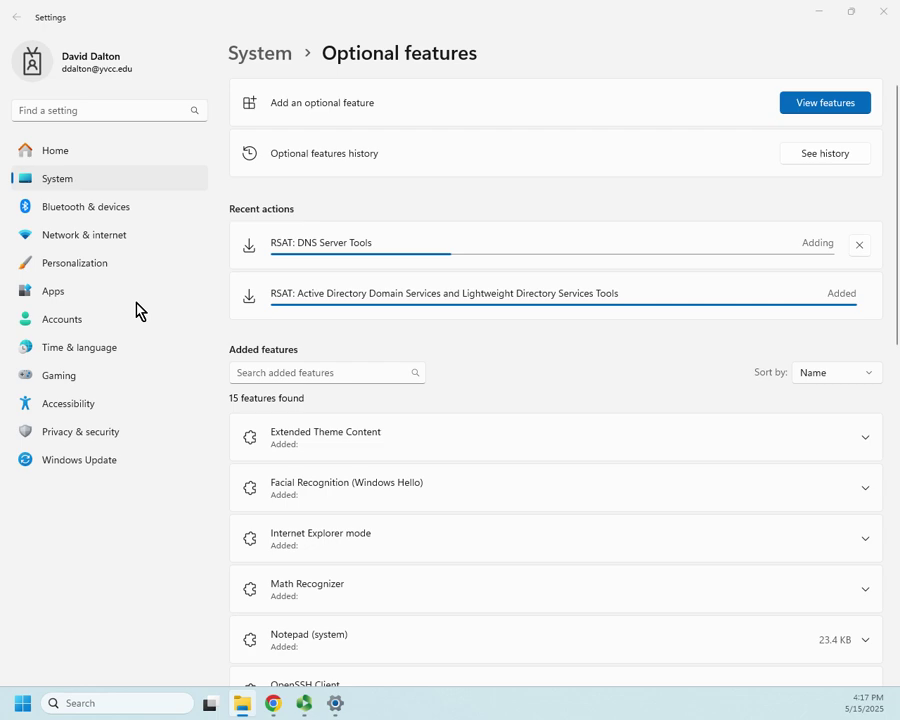
drag(300, 95, 297, 57)
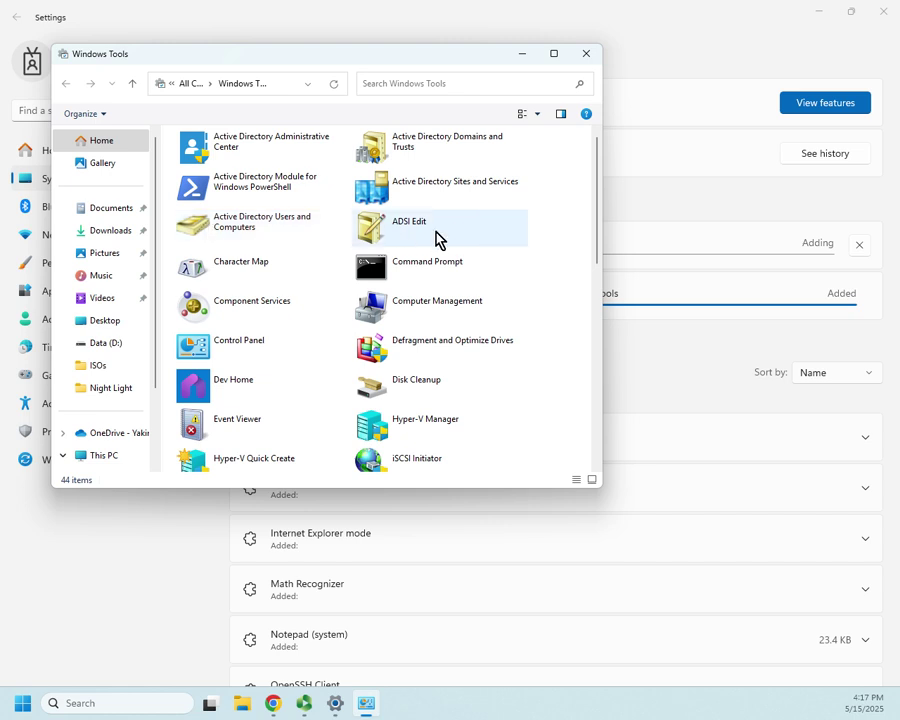
Step: Launch Active Directory Users and Computers from Windows Tools and reposition its window
click(249, 236)
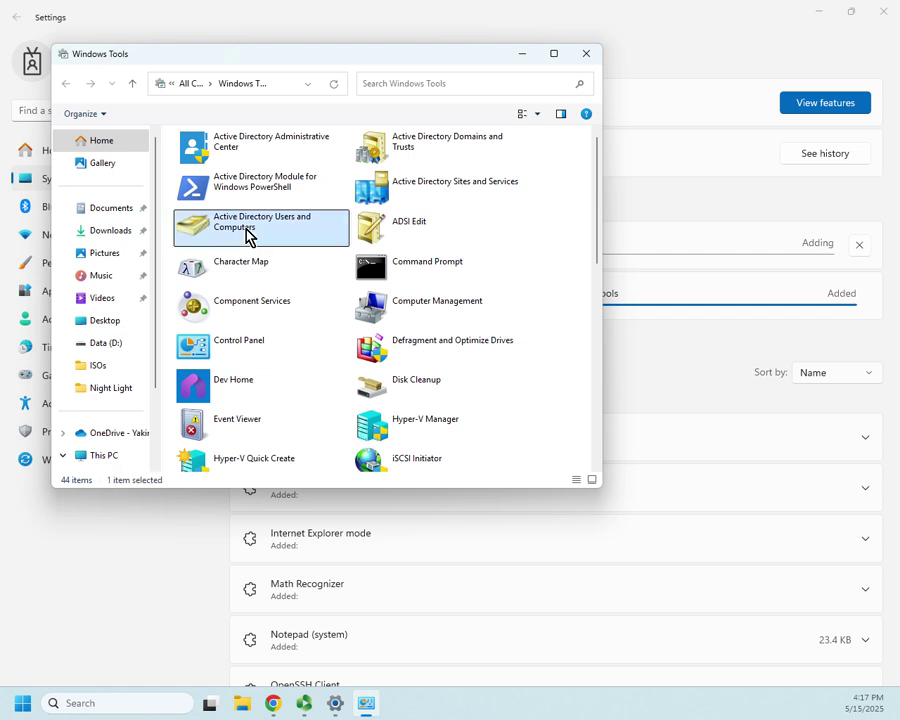
double_click(316, 240)
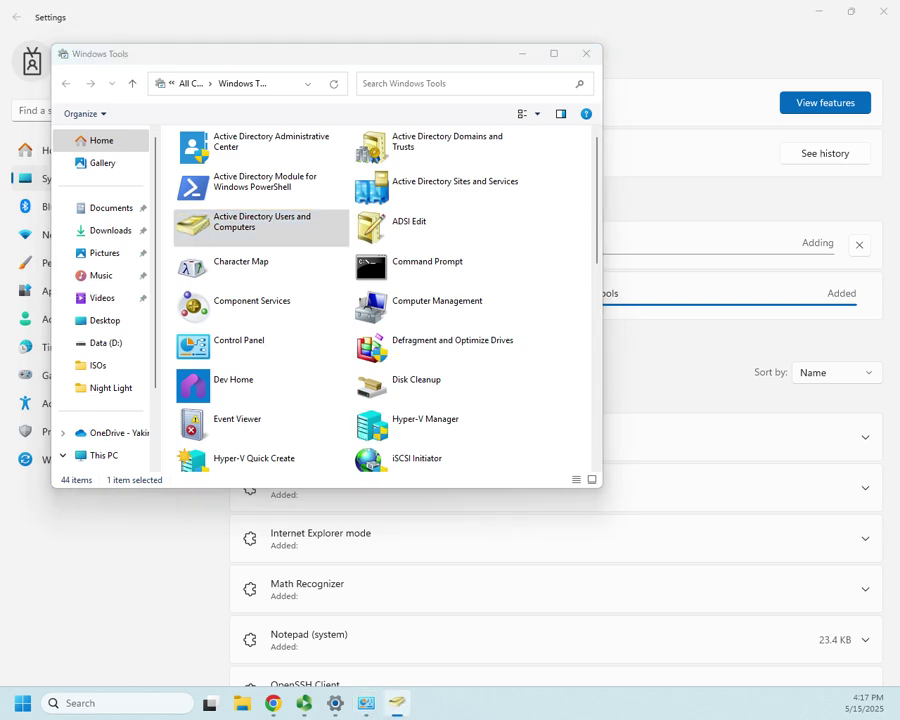
drag(131, 255, 452, 165)
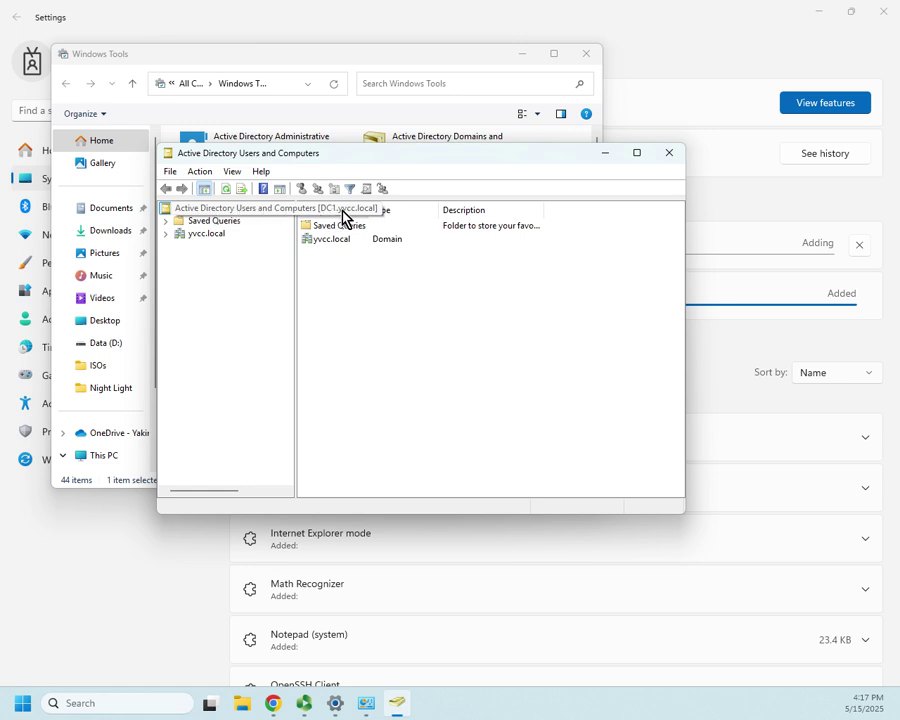
Step: Inspect the containers under the yvcc.local domain, collapse it, and close both the console and Windows Tools
click(245, 207)
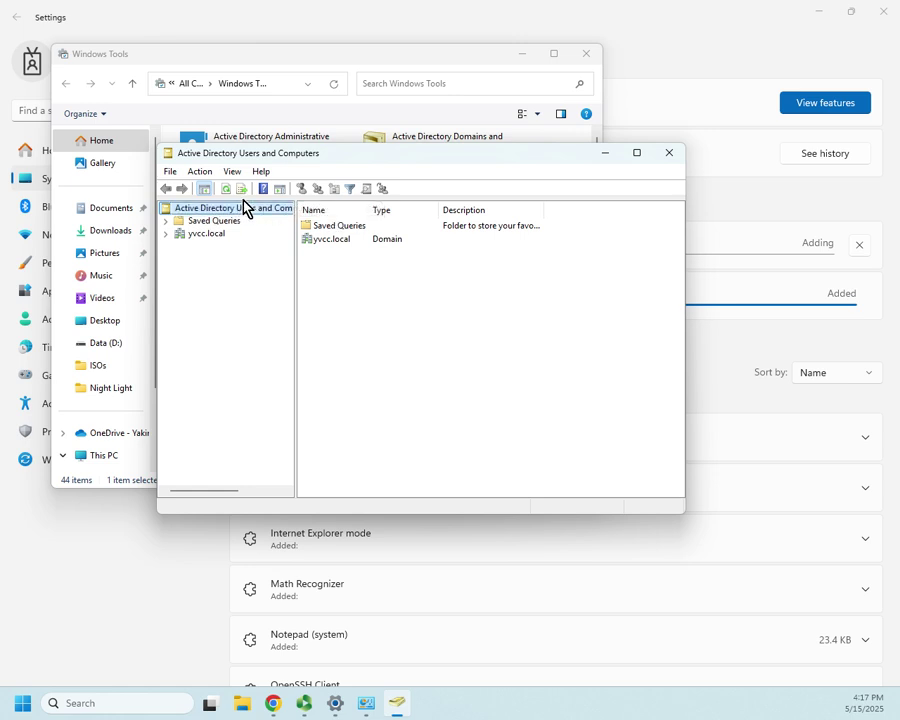
click(166, 234)
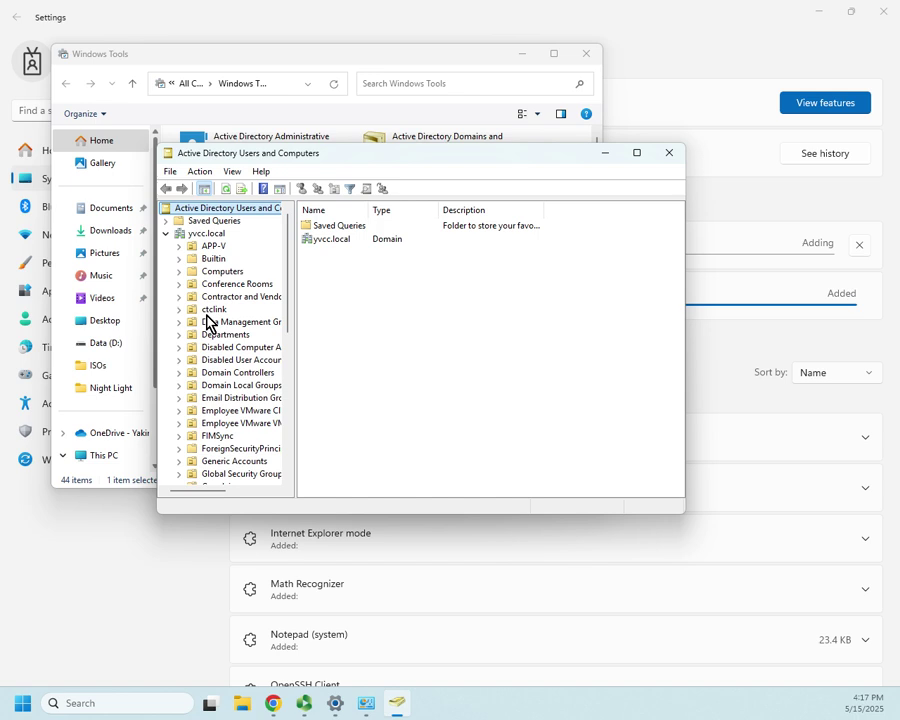
click(167, 234)
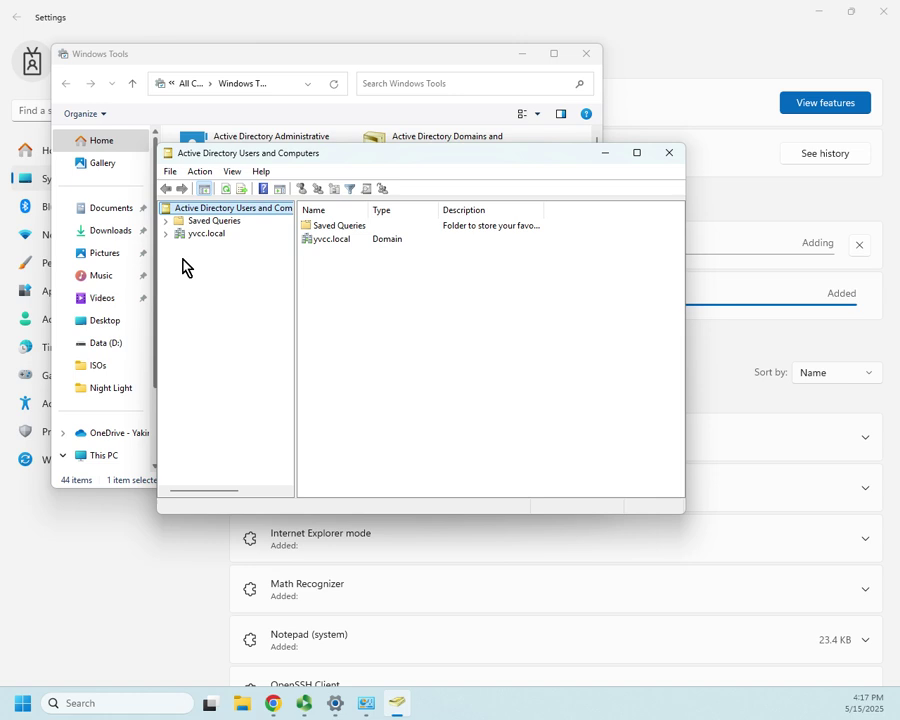
click(669, 155)
click(587, 54)
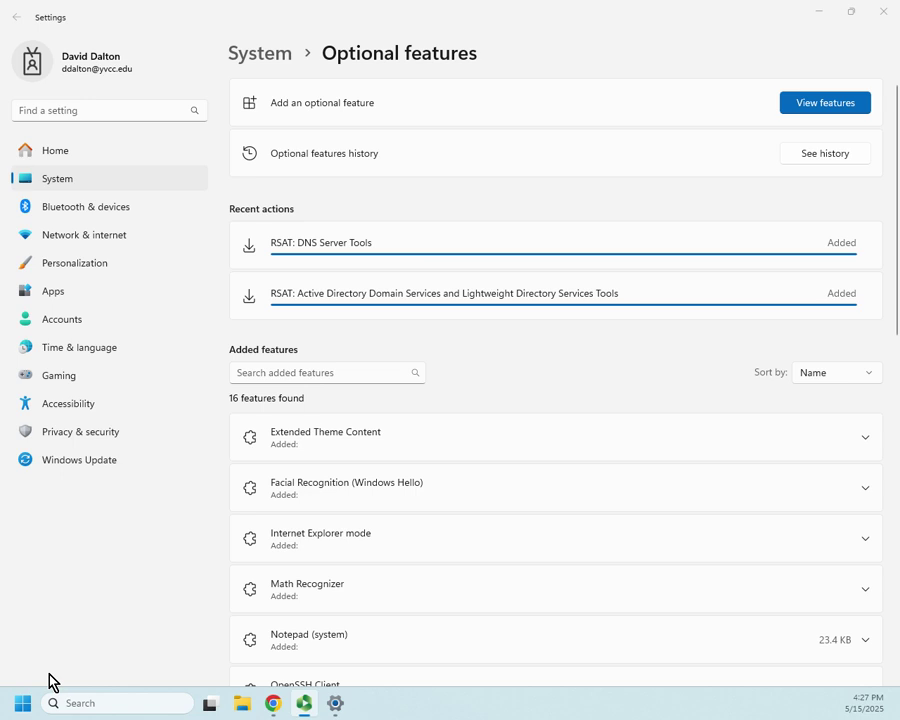
Step: Search Windows for "dns" and limit the results to apps
click(22, 706)
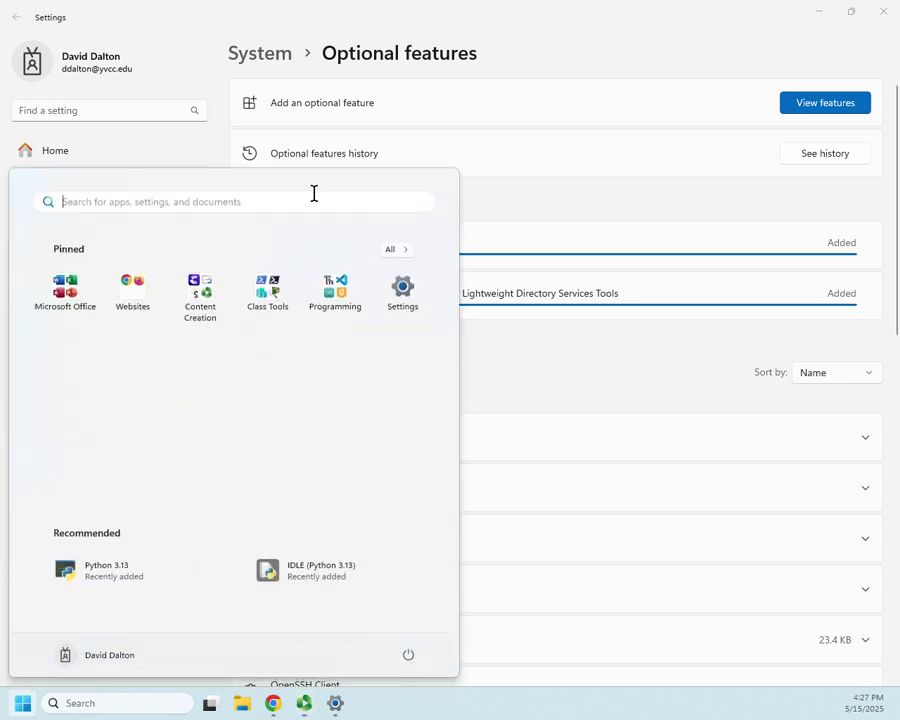
text(dns)
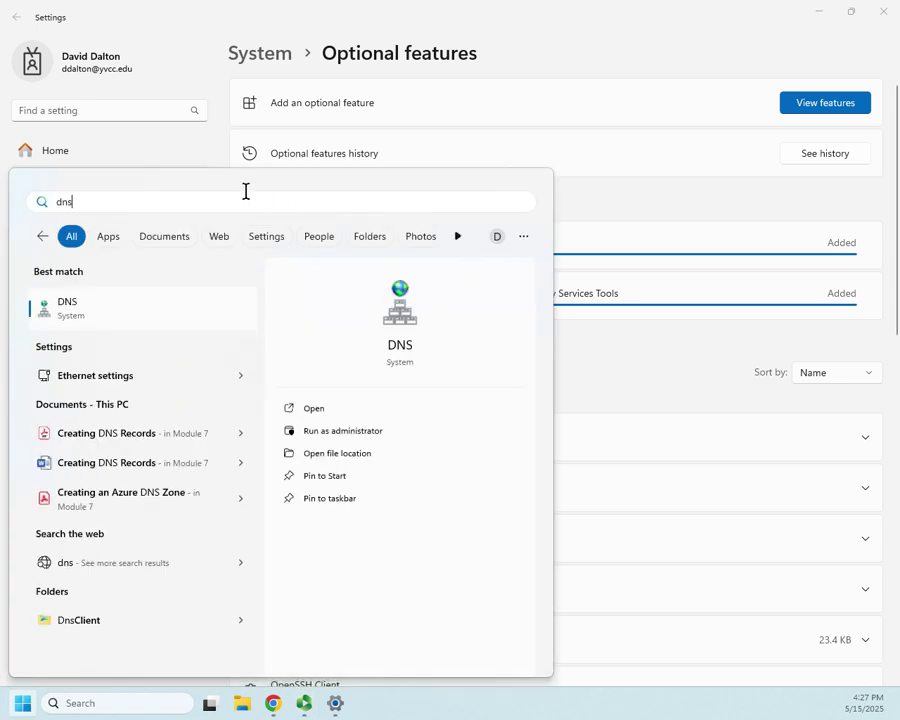
click(108, 239)
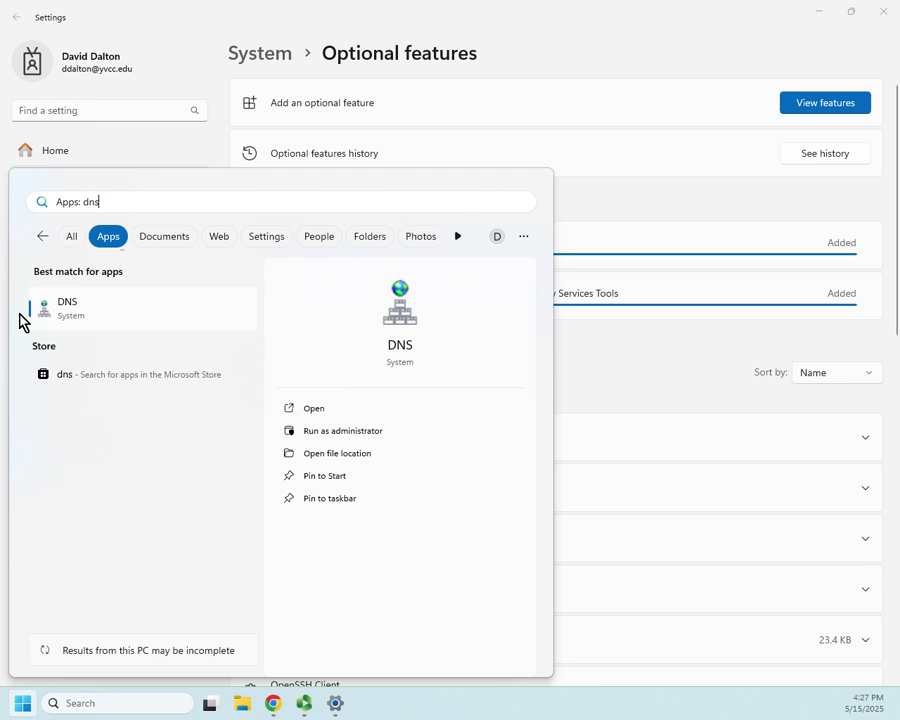
Step: Show all result types for the "dns" search, launch the DNS console, and reposition its Connect to DNS Server dialog
click(71, 236)
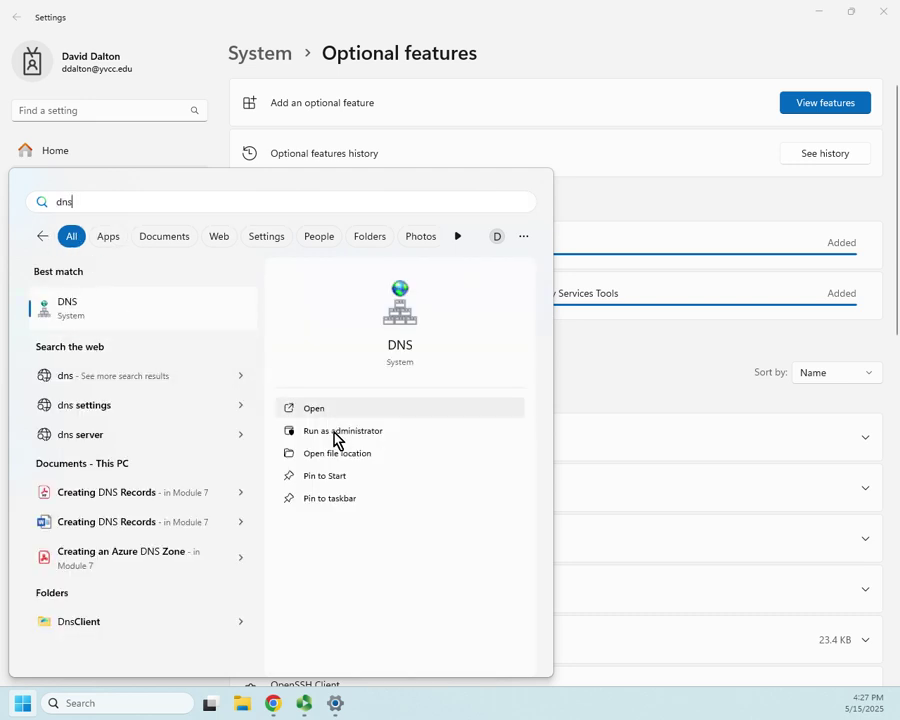
click(68, 310)
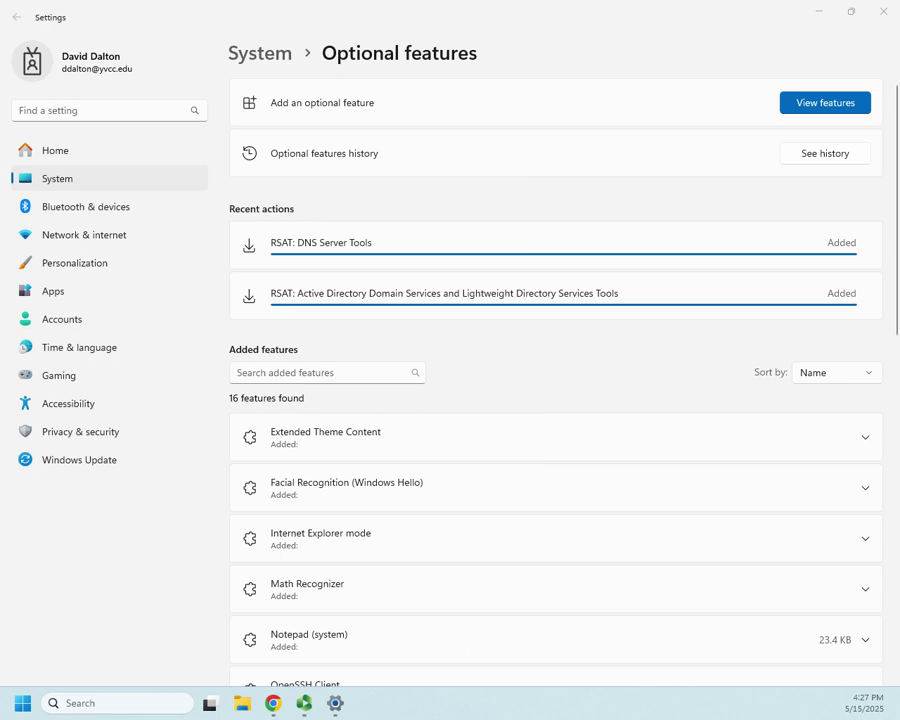
drag(257, 293, 490, 245)
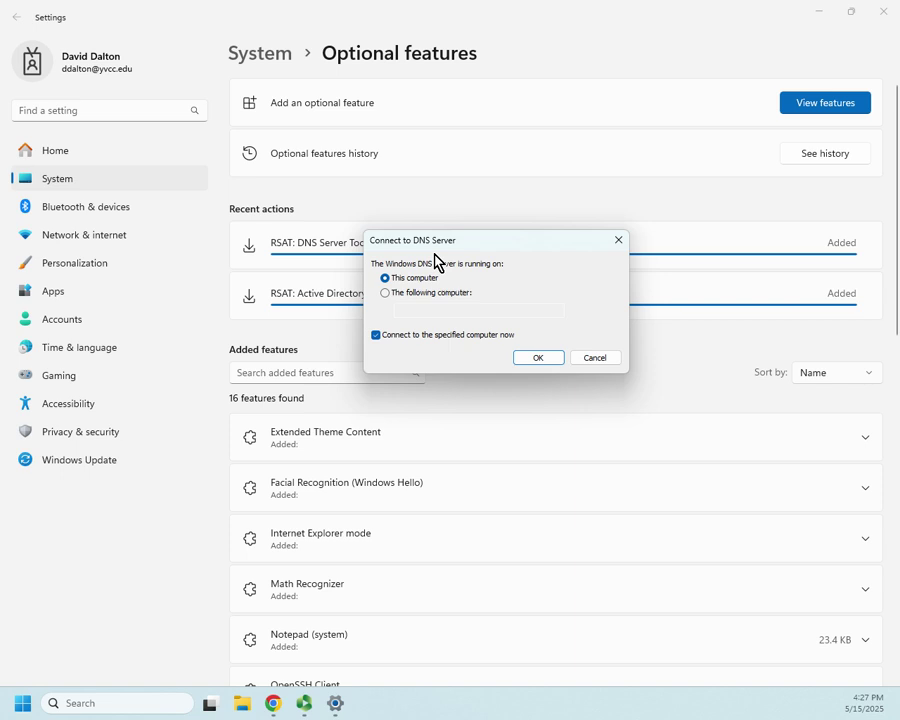
Step: Connect DNS Manager to this computer, adding the server despite its being unavailable, and reposition the console window
click(535, 362)
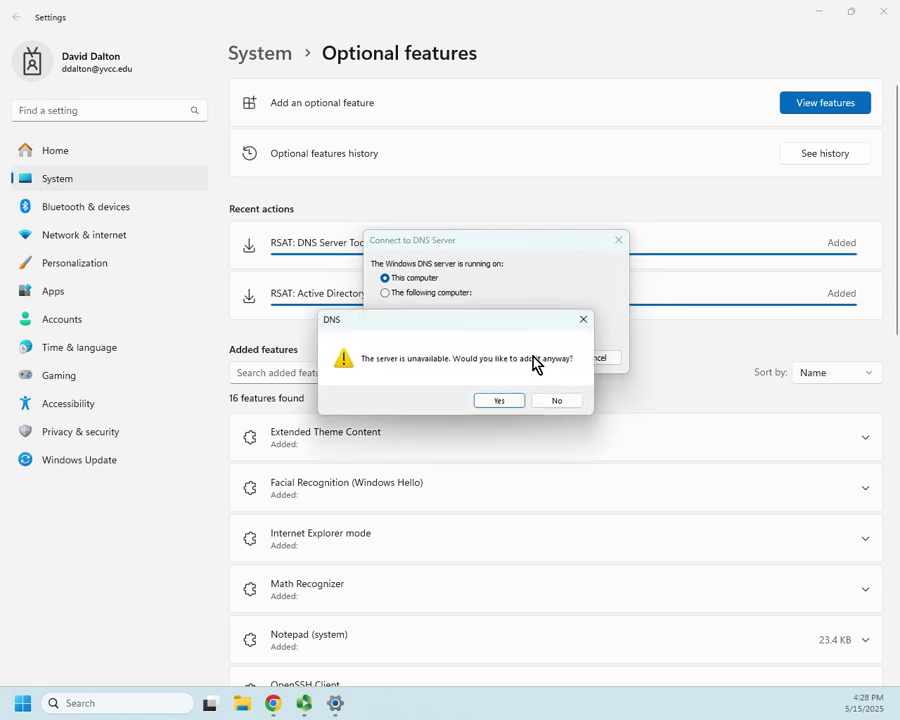
click(496, 401)
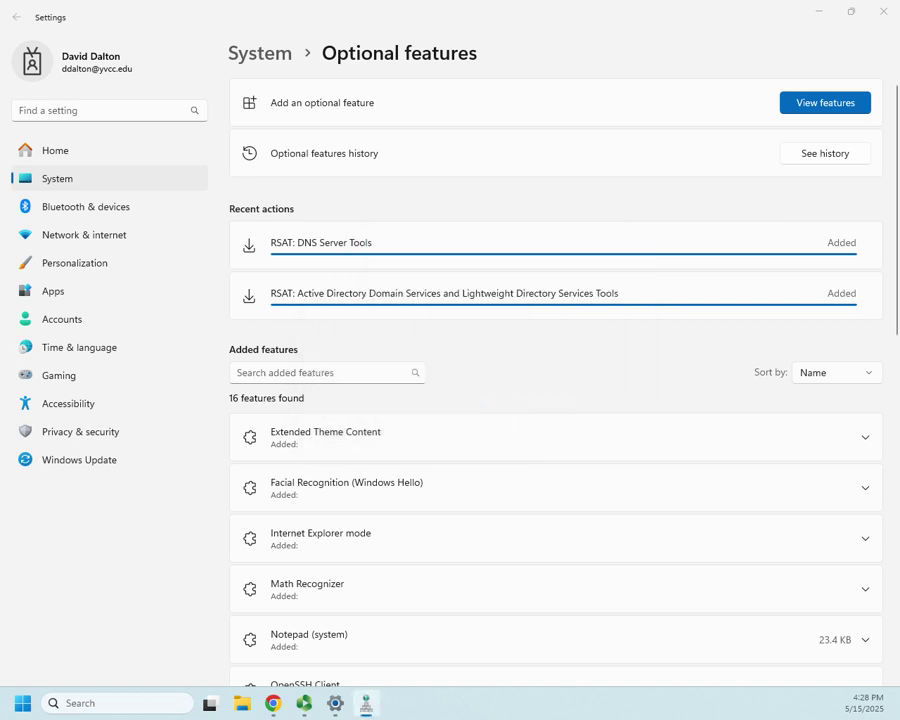
drag(321, 56, 454, 187)
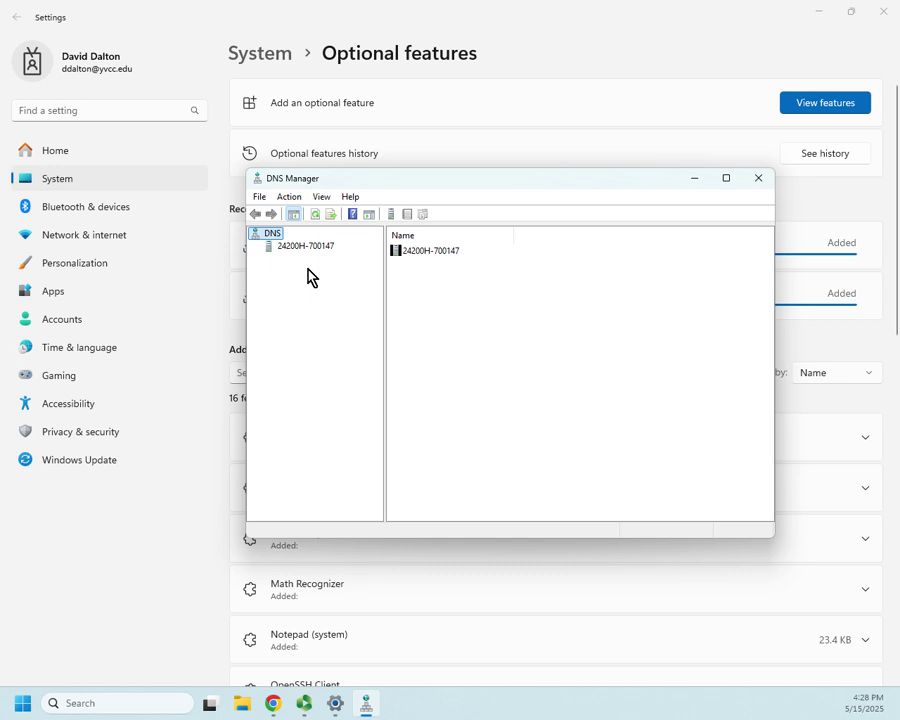
Step: Examine the Connect to DNS Server option for specifying another computer, cancel without entering a name, and close DNS Manager
right_click(269, 238)
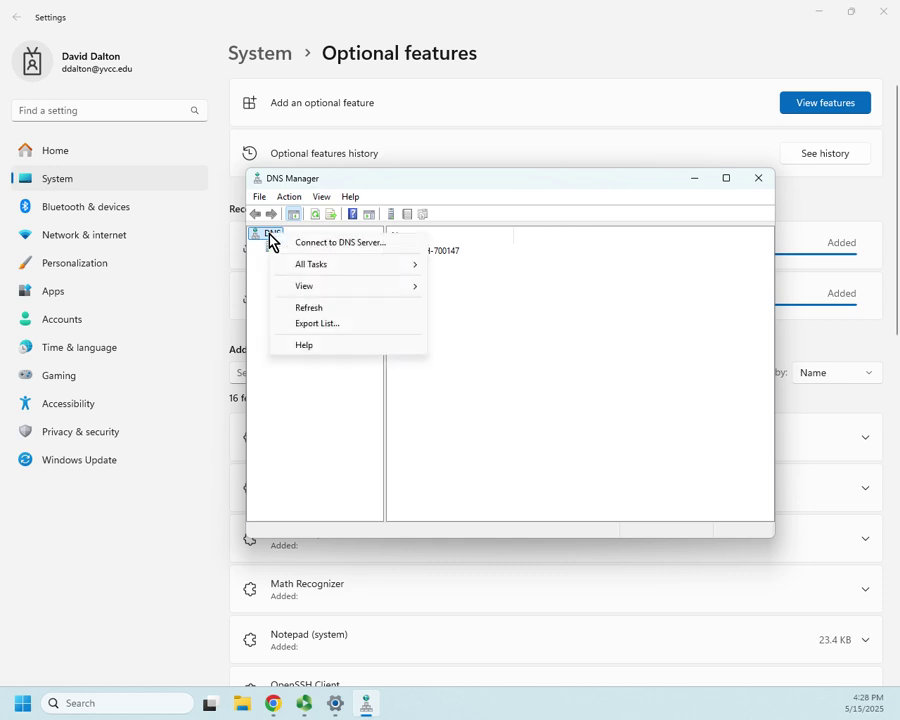
click(323, 245)
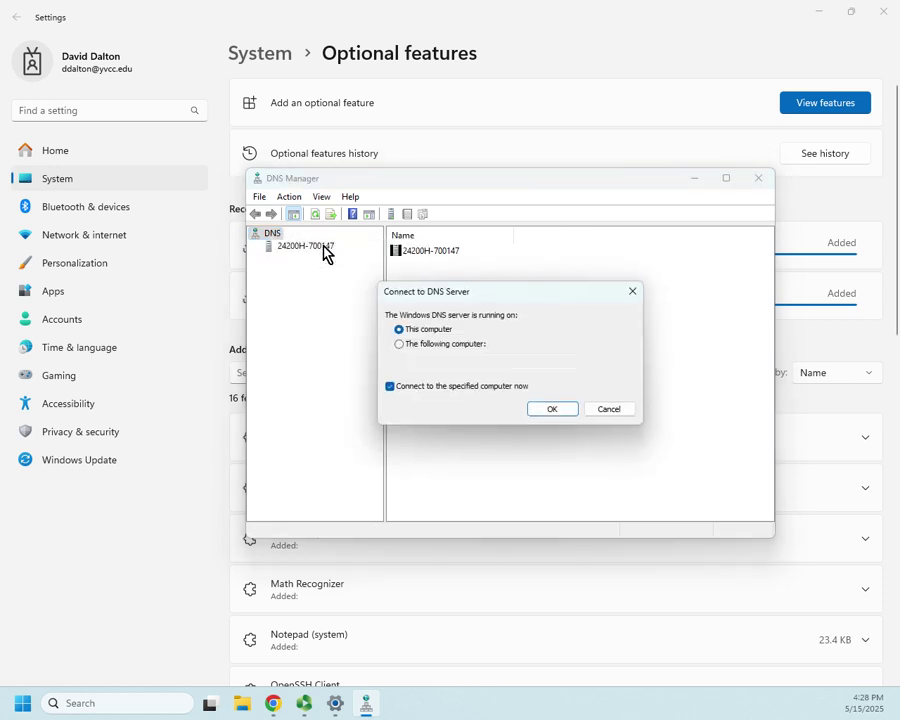
click(446, 345)
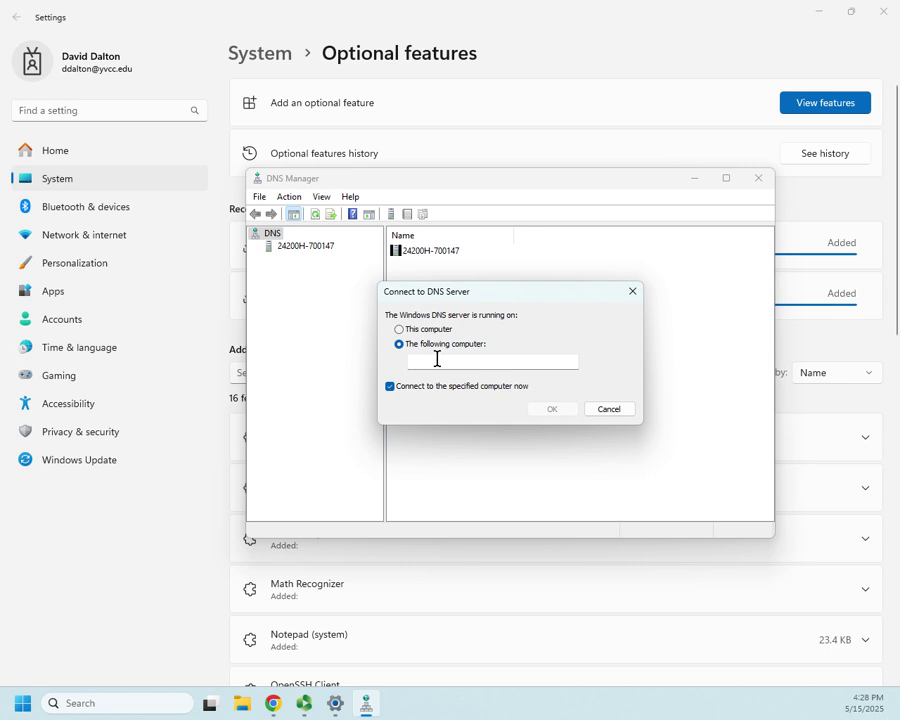
click(436, 360)
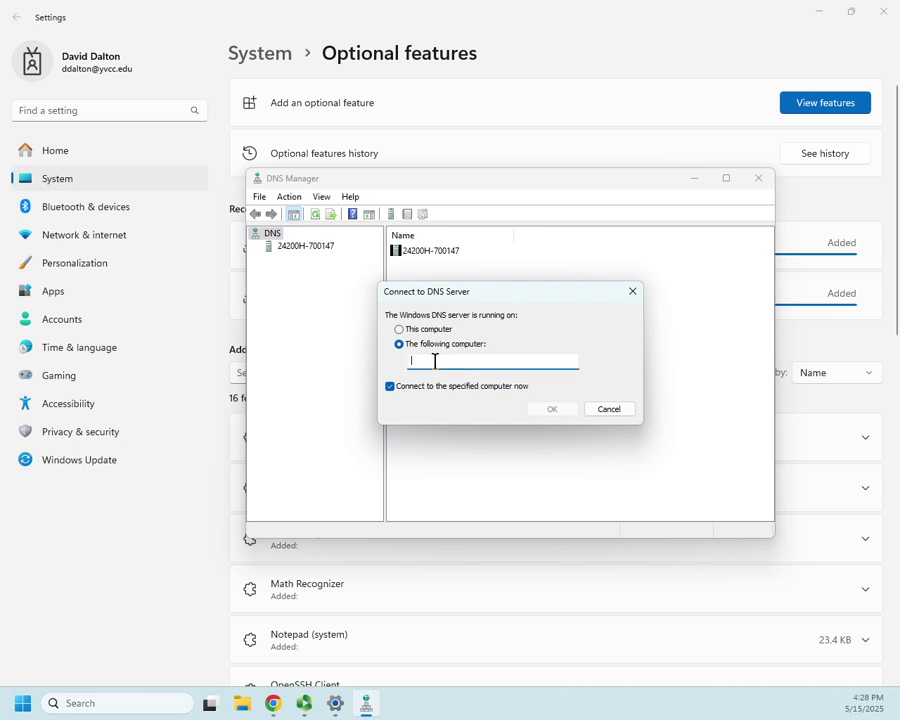
click(617, 410)
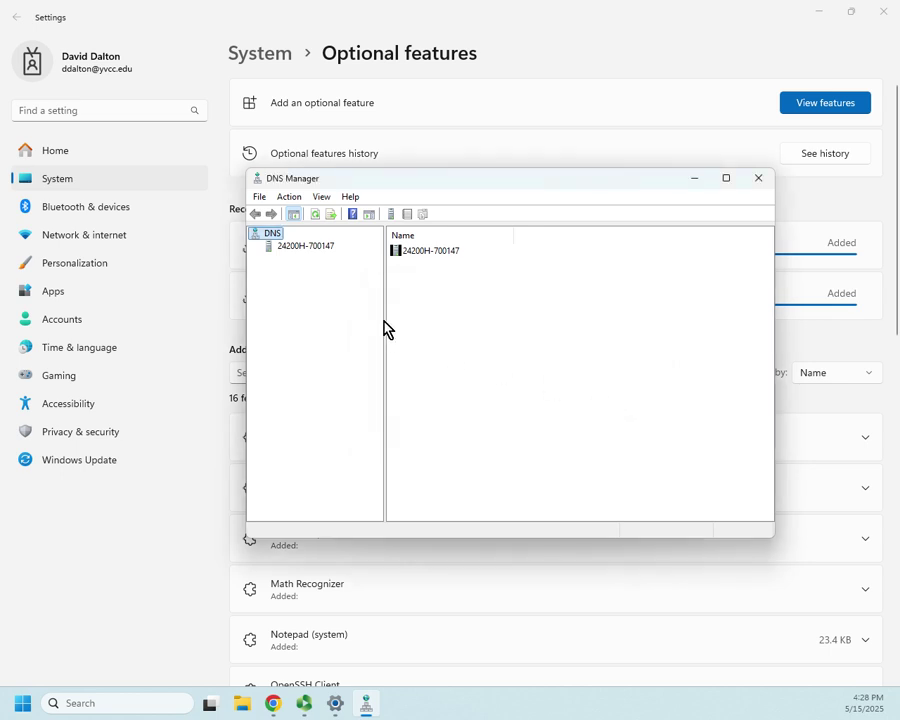
click(756, 182)
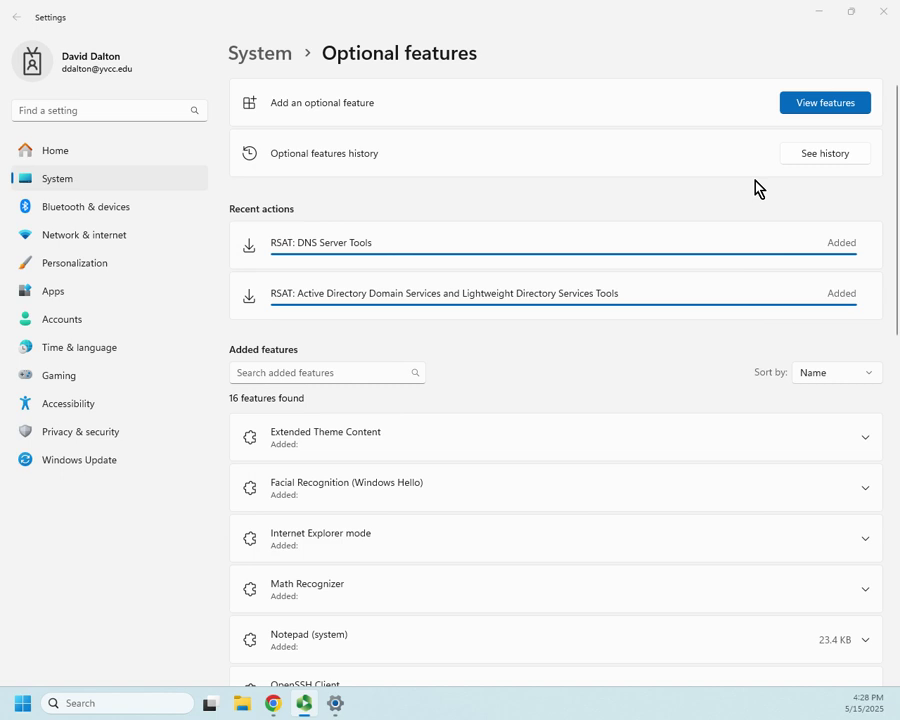